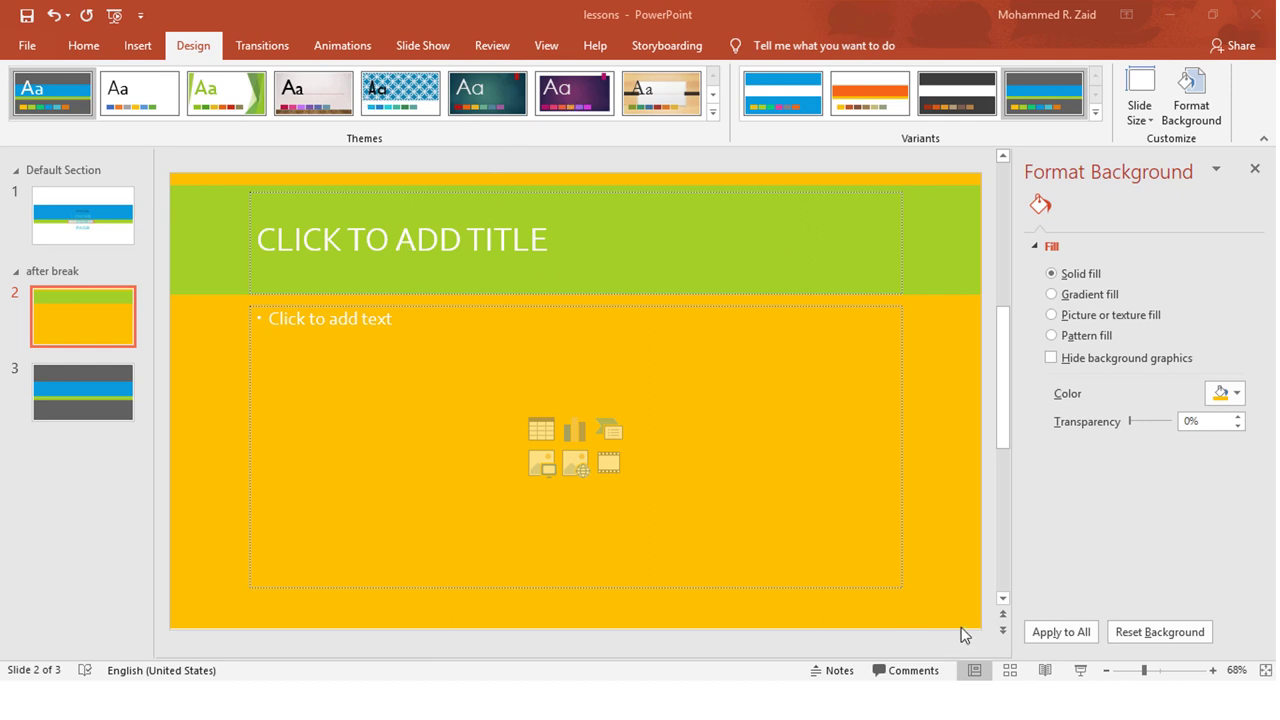
# Run slide 2 as a full-screen slideshow, then end the show
pyautogui.click(1080, 672)
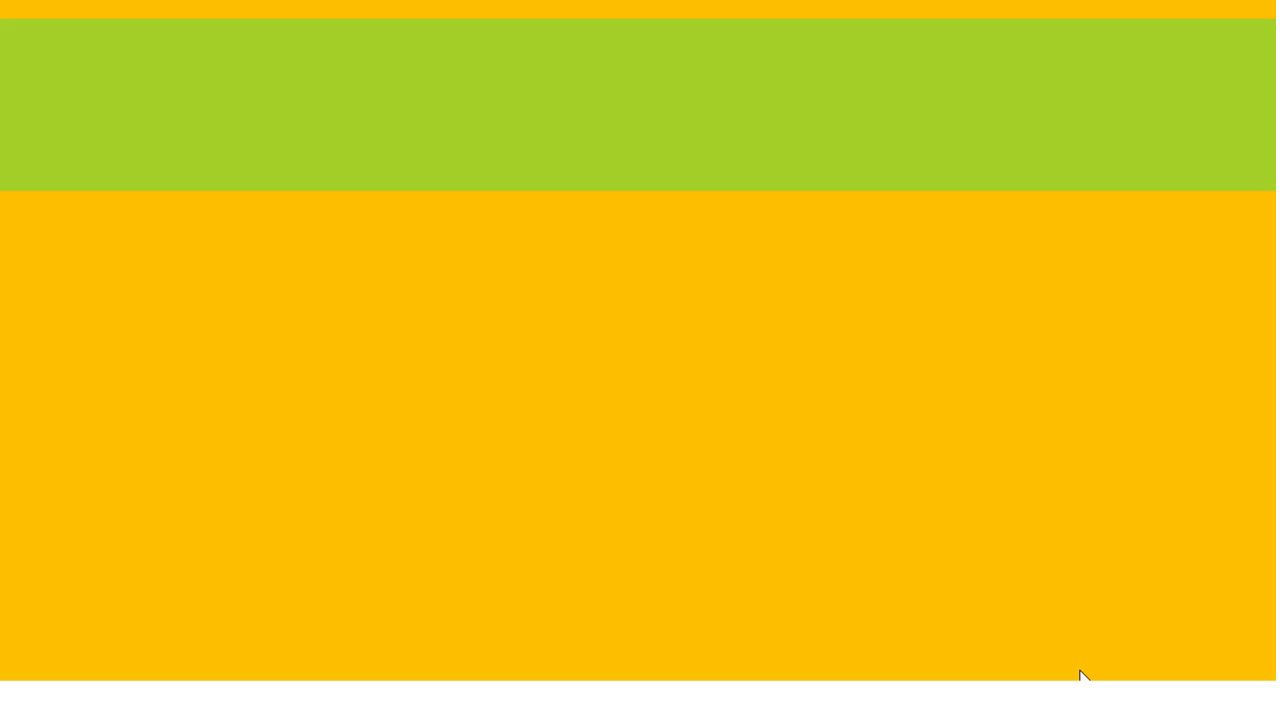
pyautogui.rightClick(652, 382)
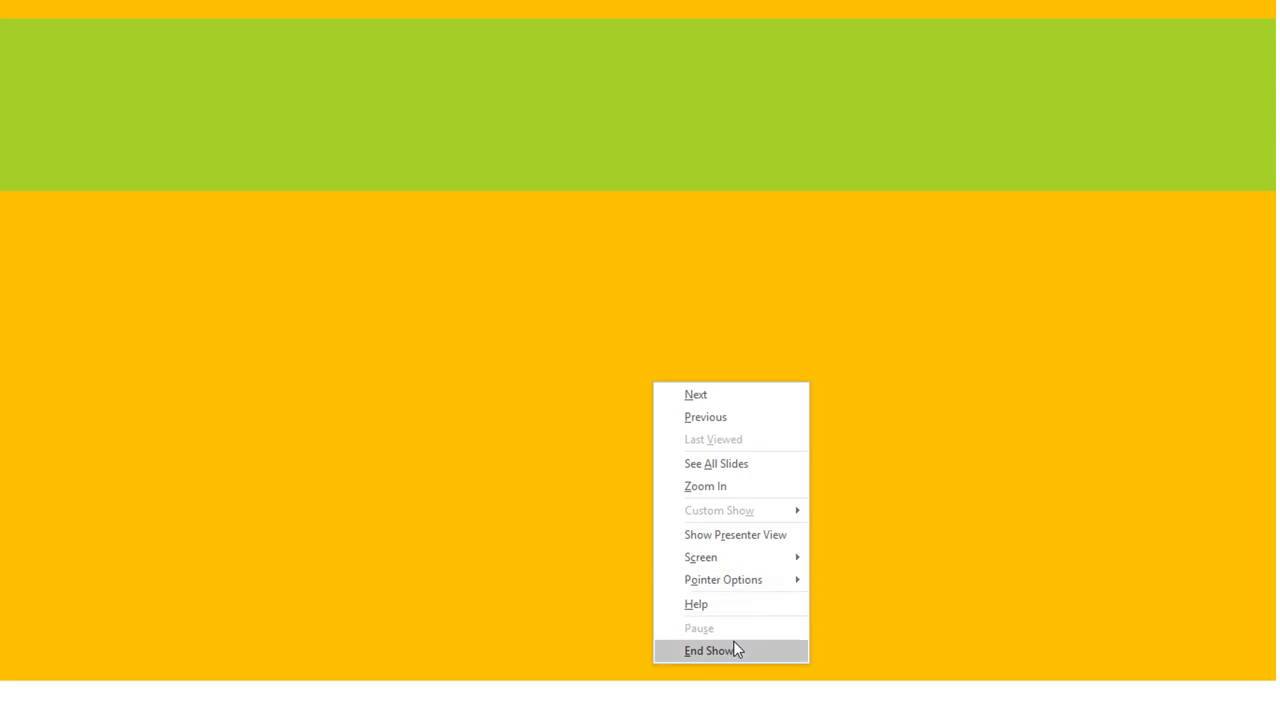
pyautogui.click(735, 650)
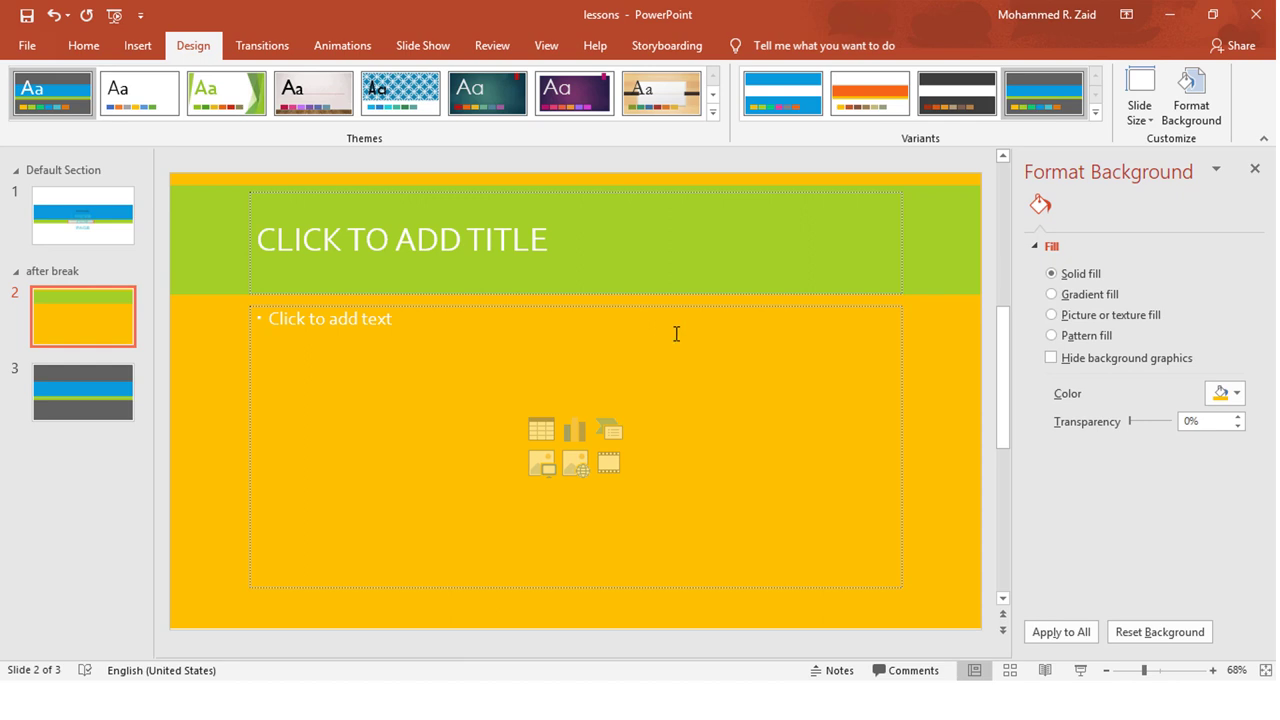
# Select slide 2's title, preview the slideshow again, end it, and clear the thumbnail selection
pyautogui.click(520, 230)
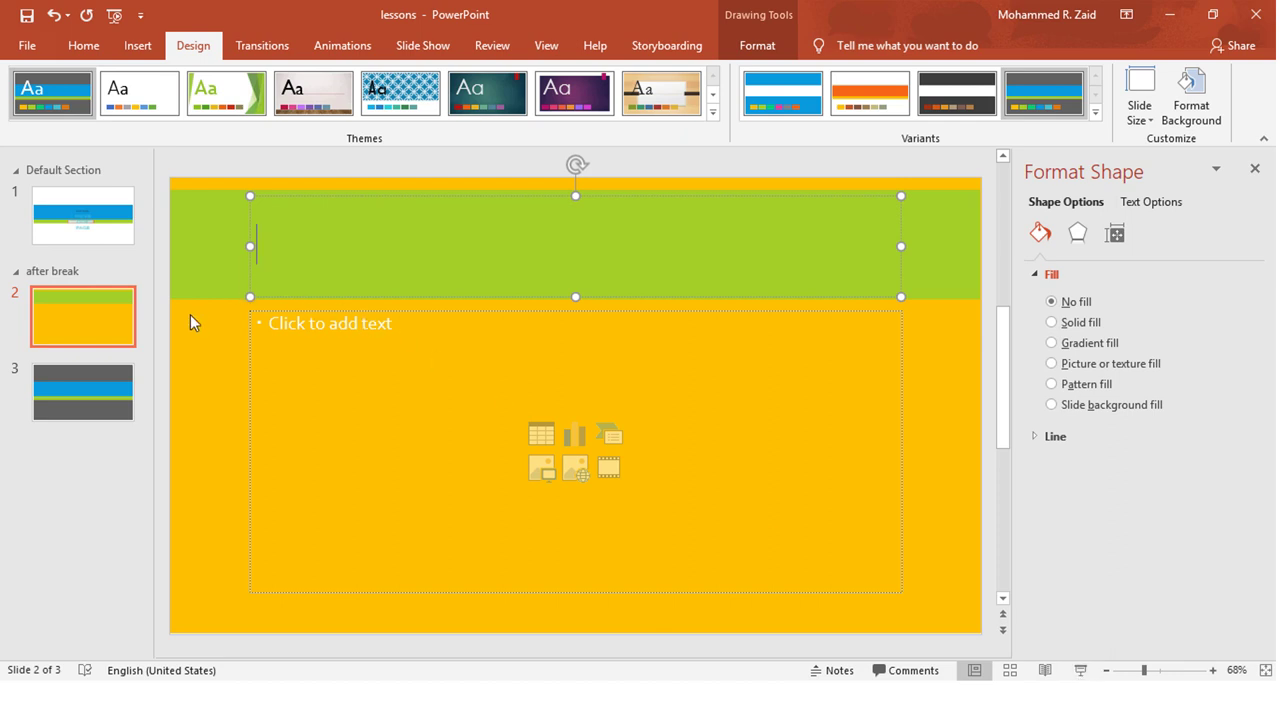
pyautogui.click(1082, 672)
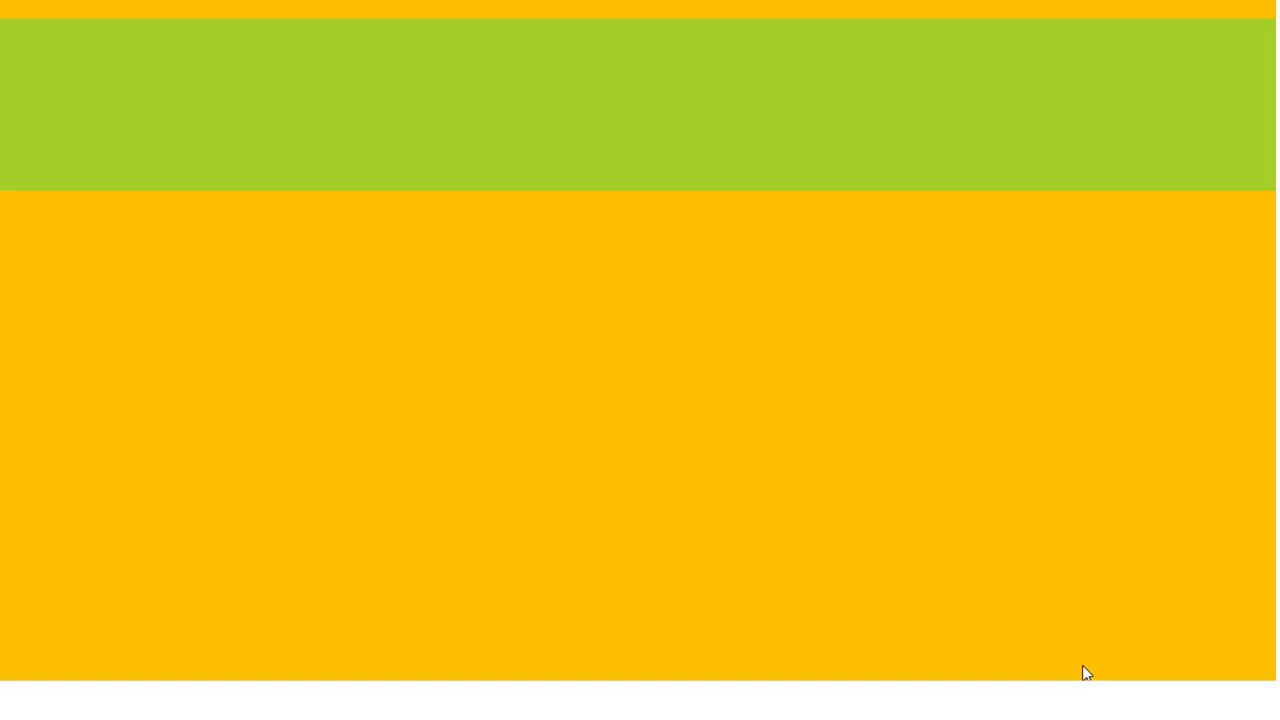
pyautogui.rightClick(760, 334)
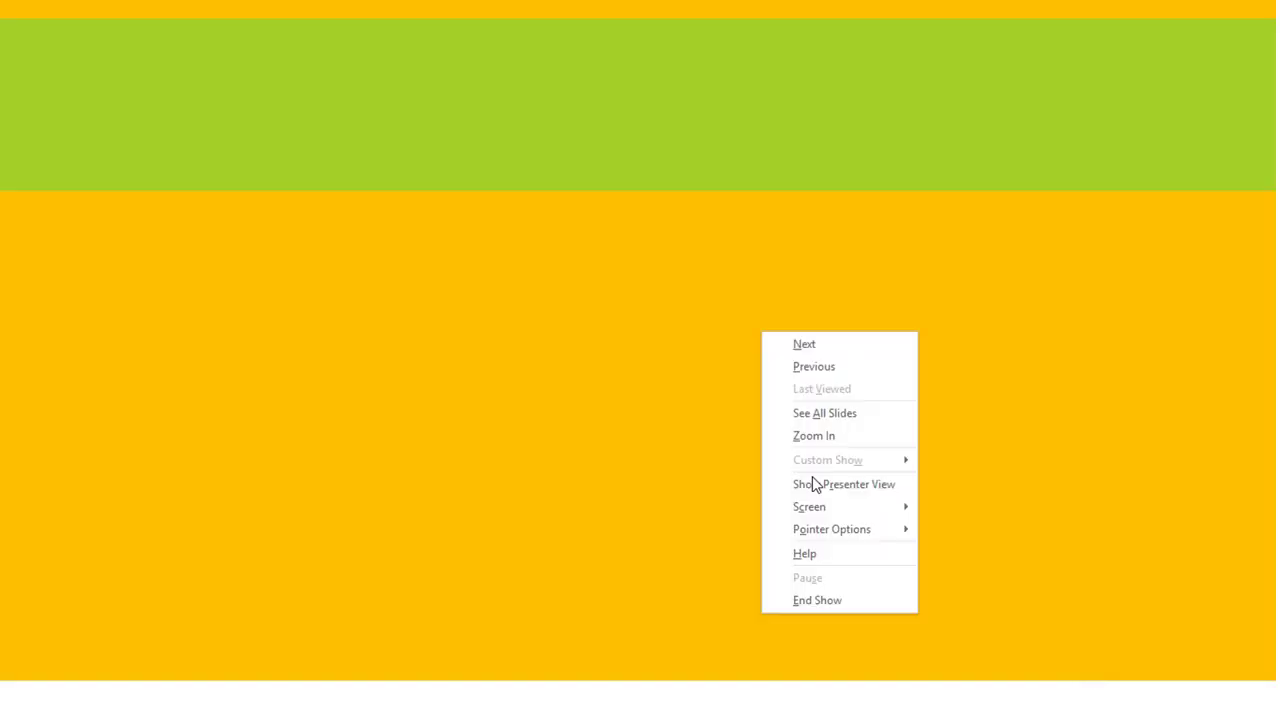
pyautogui.click(852, 597)
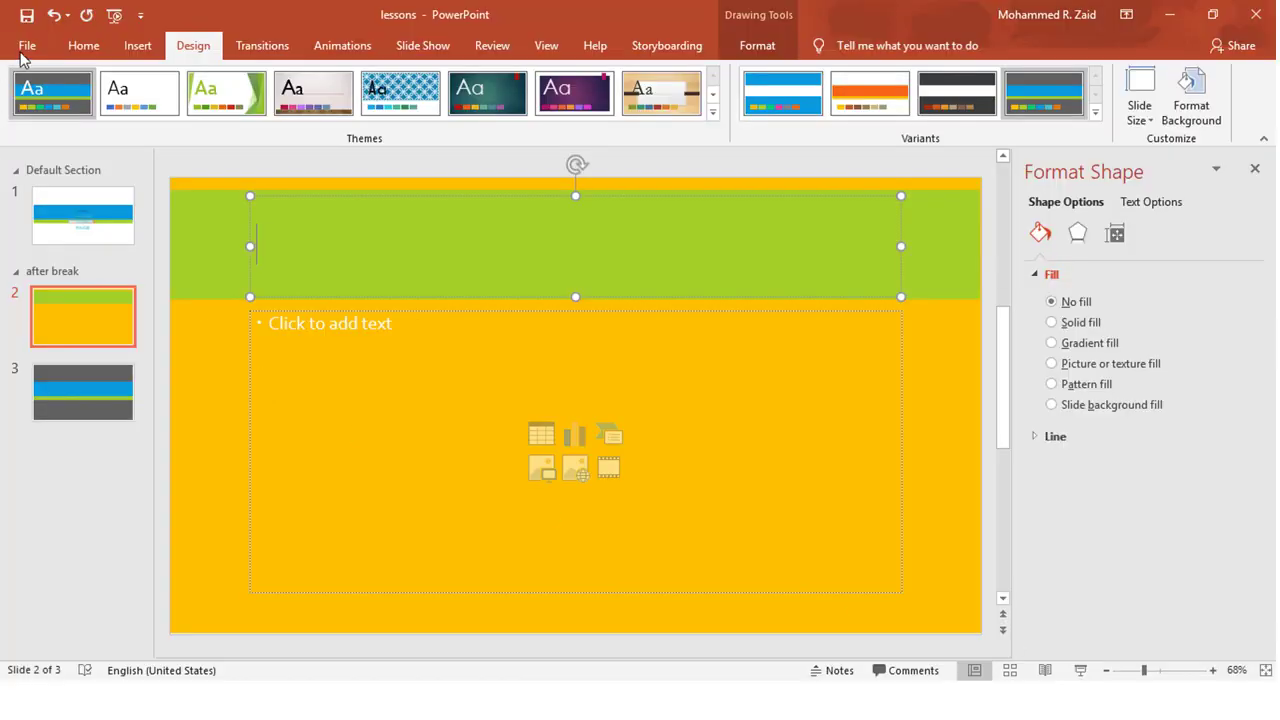
pyautogui.click(91, 458)
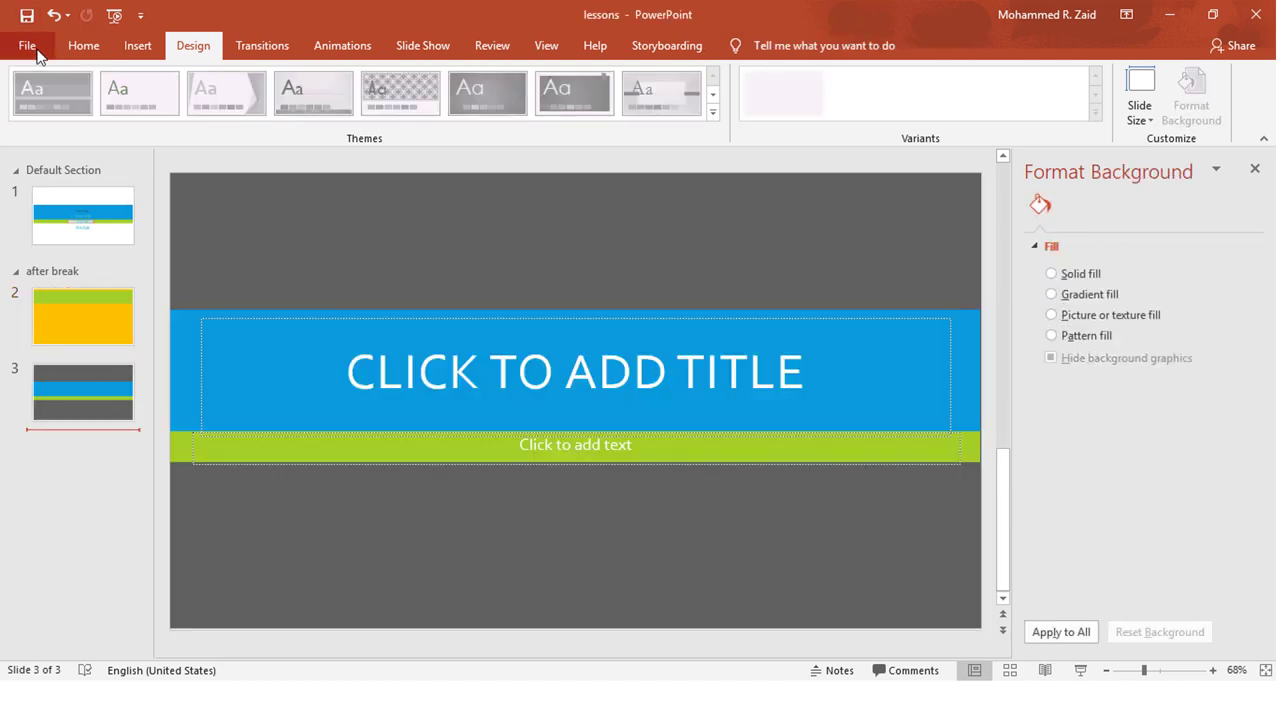
pyautogui.click(38, 50)
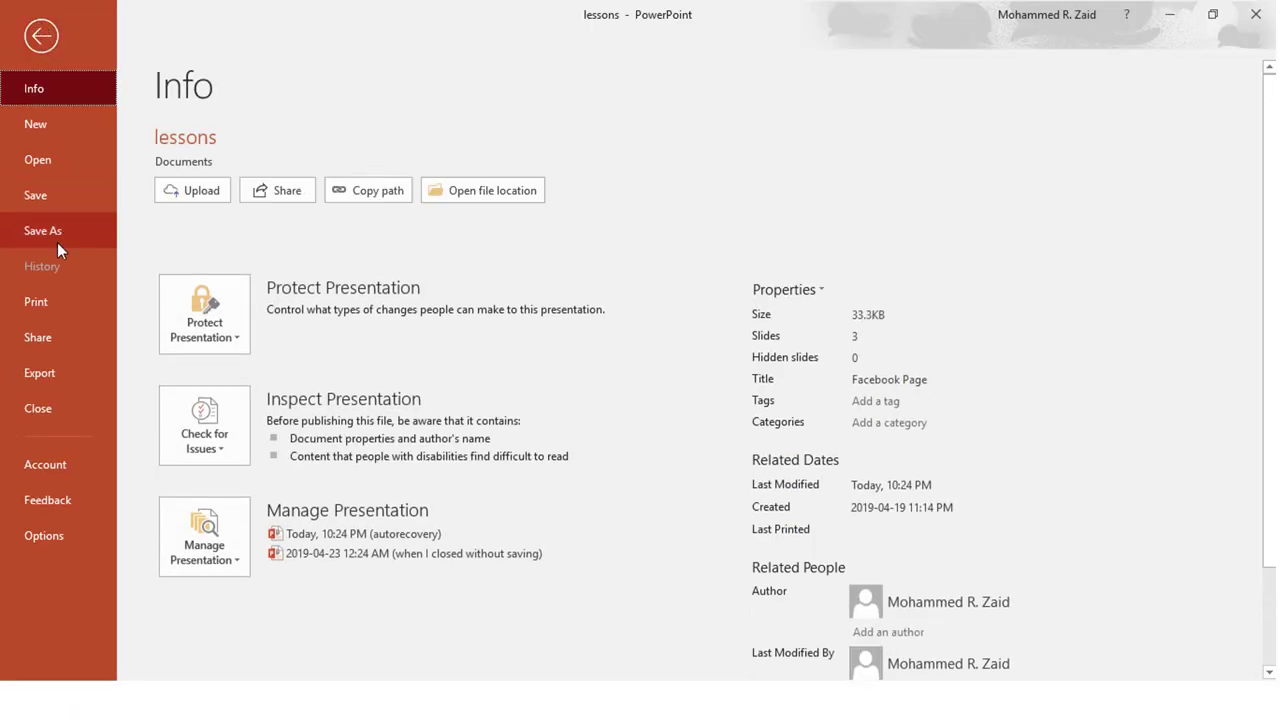
pyautogui.click(57, 242)
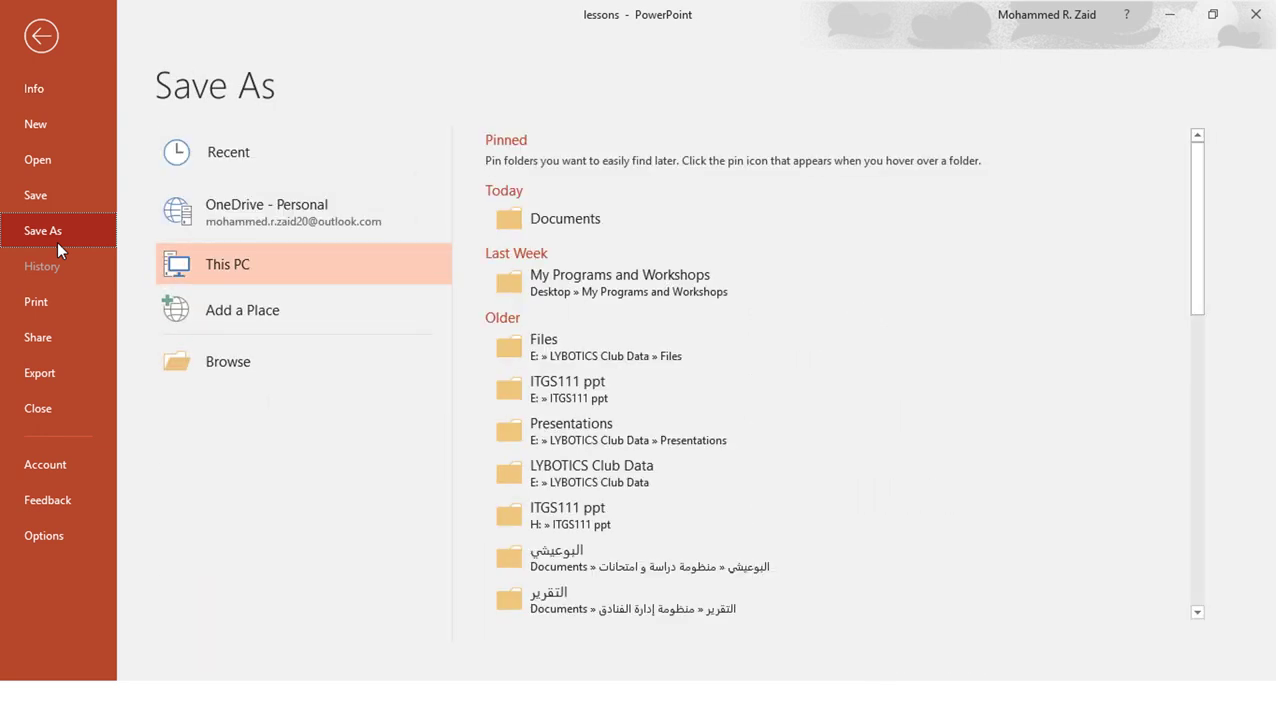
pyautogui.click(241, 375)
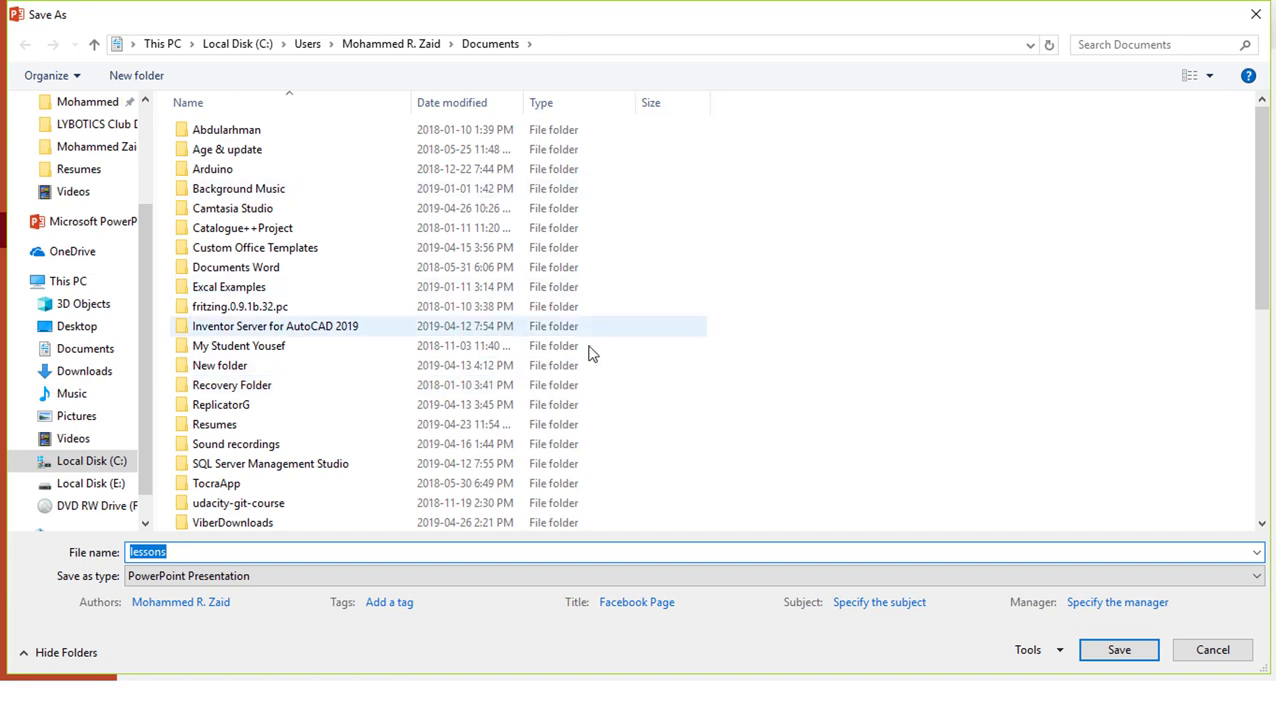
pyautogui.scroll(-4, 591, 354)
pyautogui.scroll(-3, 591, 354)
pyautogui.scroll(10, 430, 423)
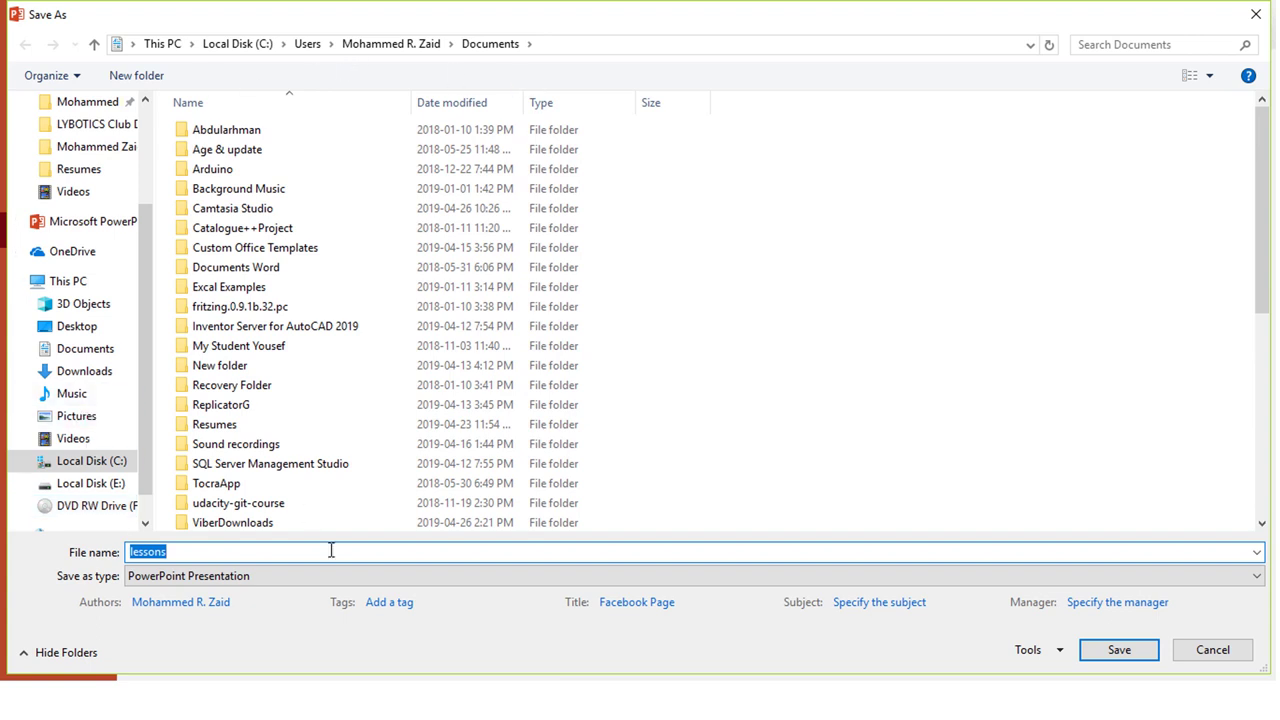
pyautogui.write('l')
pyautogui.press('BackSpace')
pyautogui.write('pre')
pyautogui.write('sentation')
pyautogui.click(1208, 652)
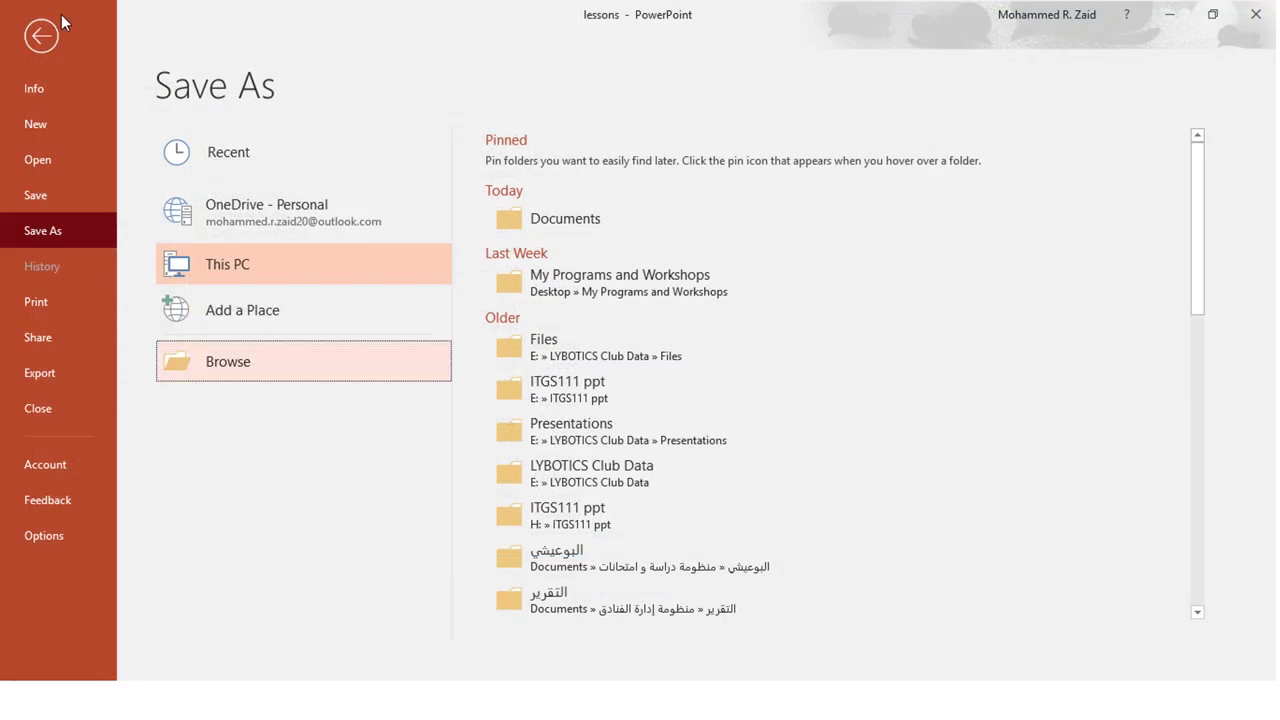
pyautogui.click(33, 50)
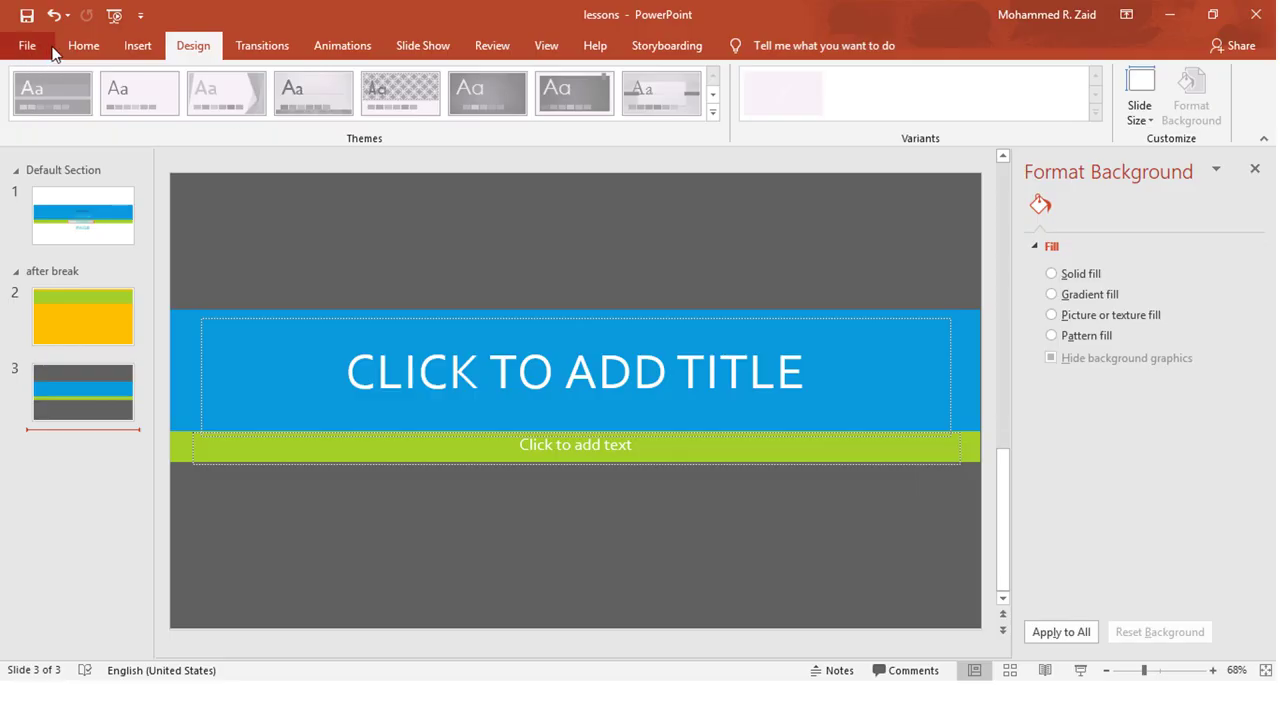
# Show slide 1 with the Facebook page title, then view the lessons Info page (3 slides, 33.3KB)
pyautogui.click(85, 46)
pyautogui.click(86, 335)
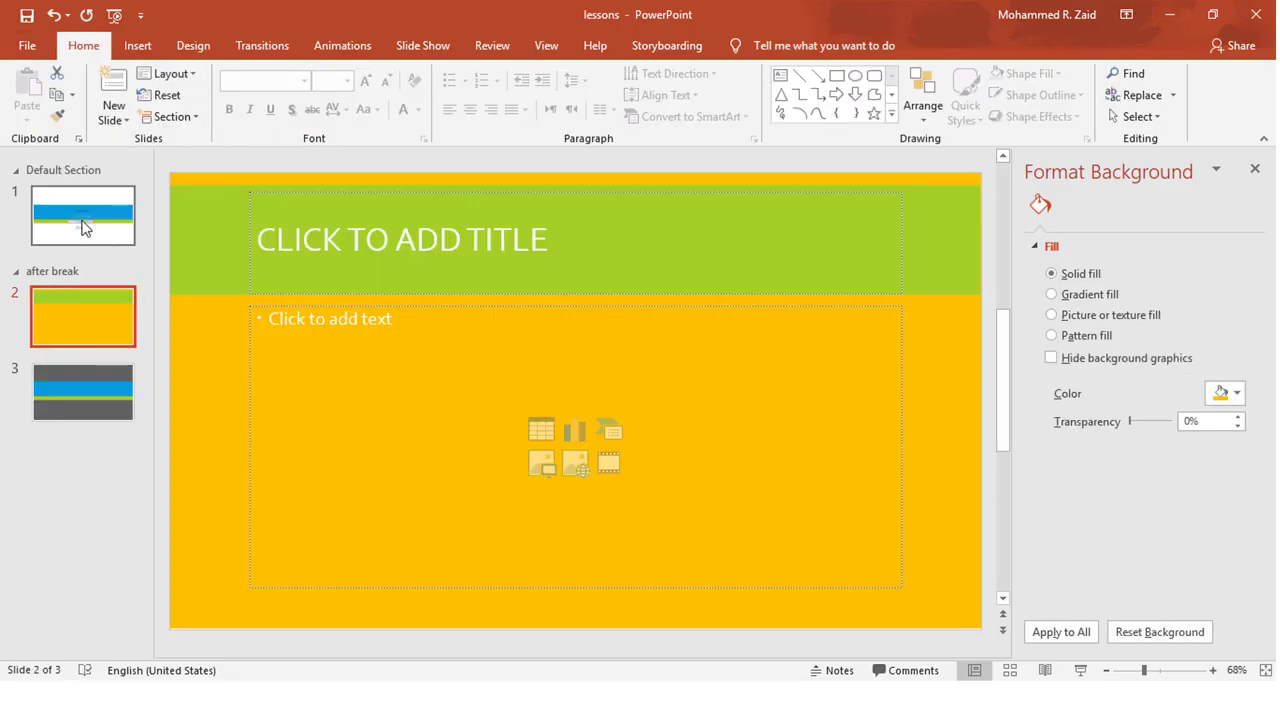
pyautogui.click(86, 222)
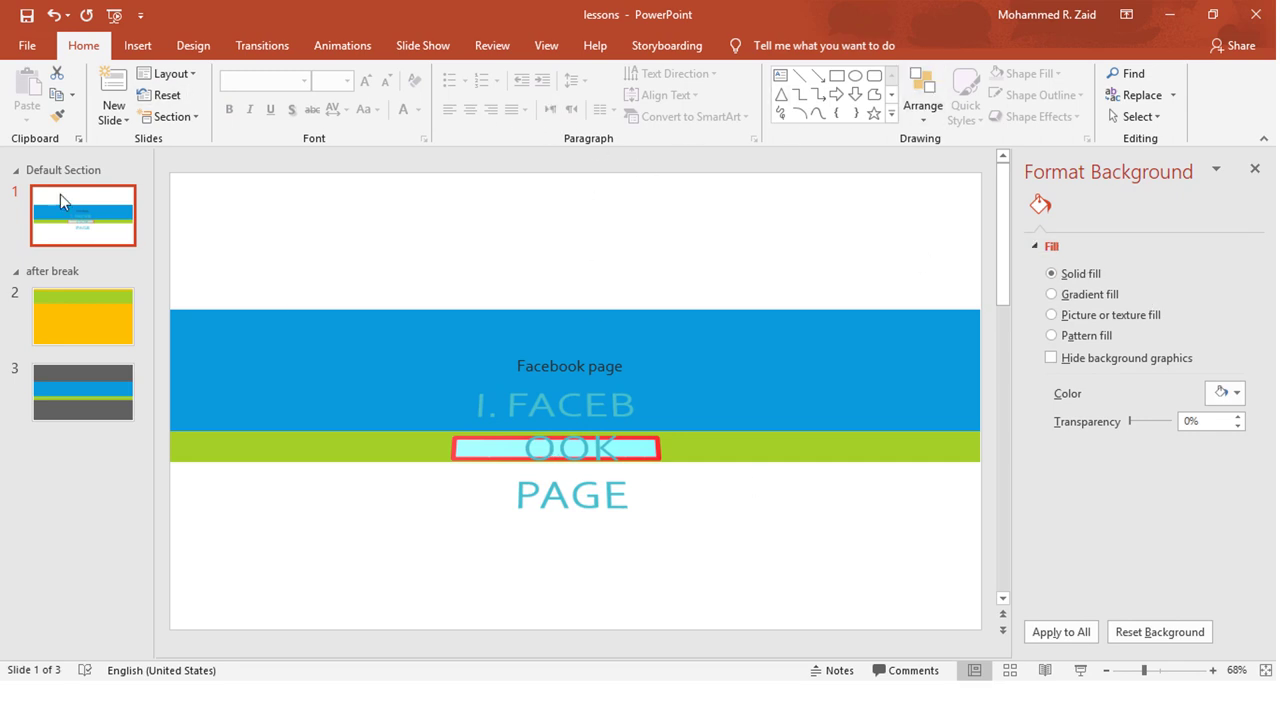
pyautogui.click(38, 42)
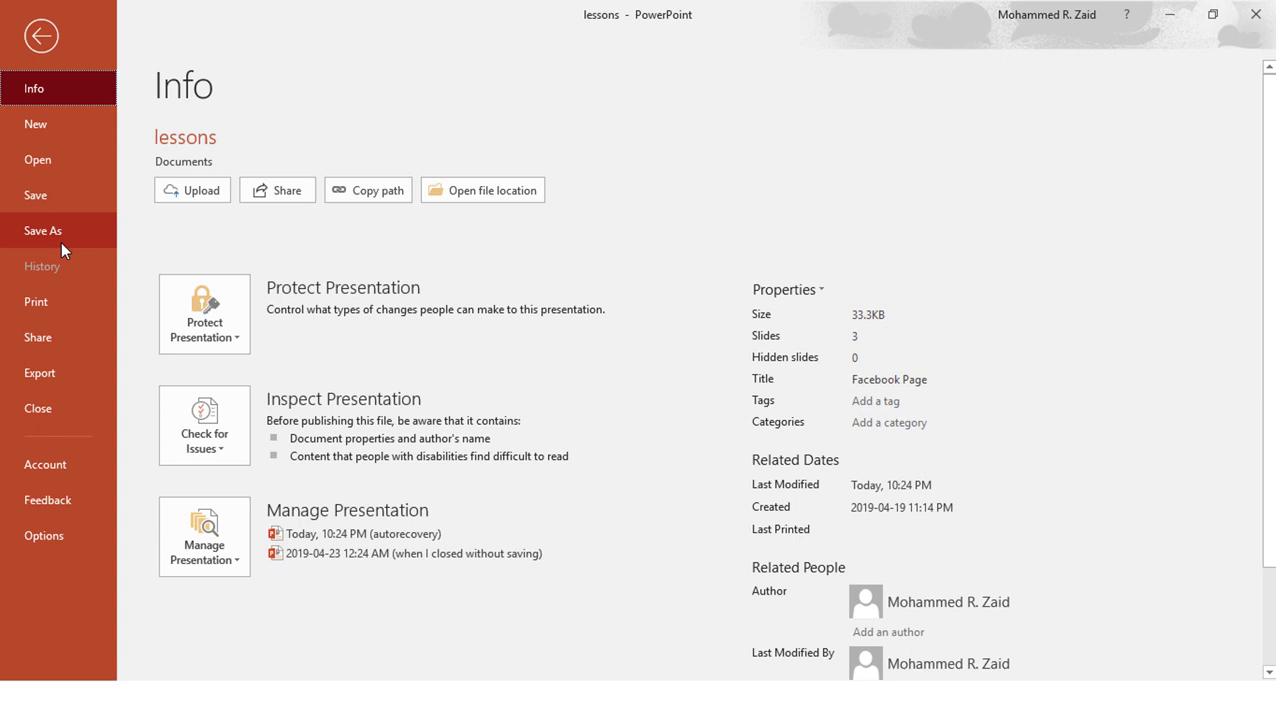
# Save 'lessons' to Documents as a PowerPoint Show file and return to editing
pyautogui.click(61, 243)
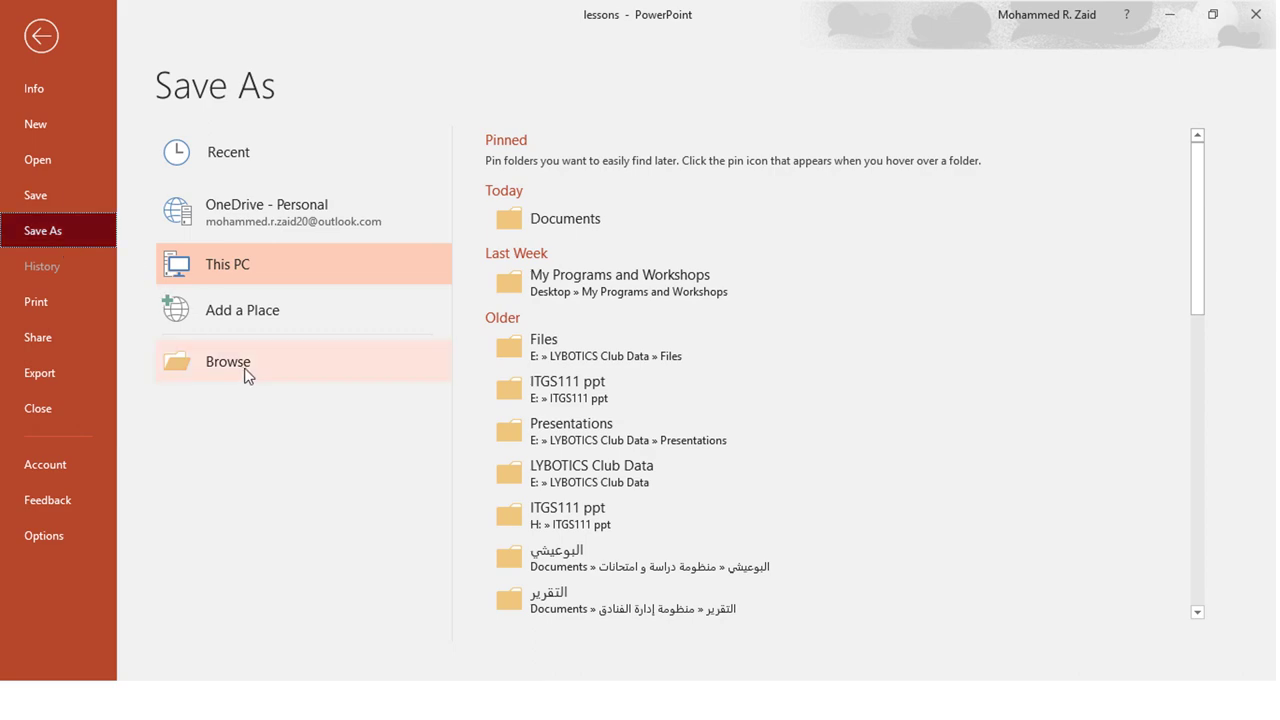
pyautogui.click(228, 362)
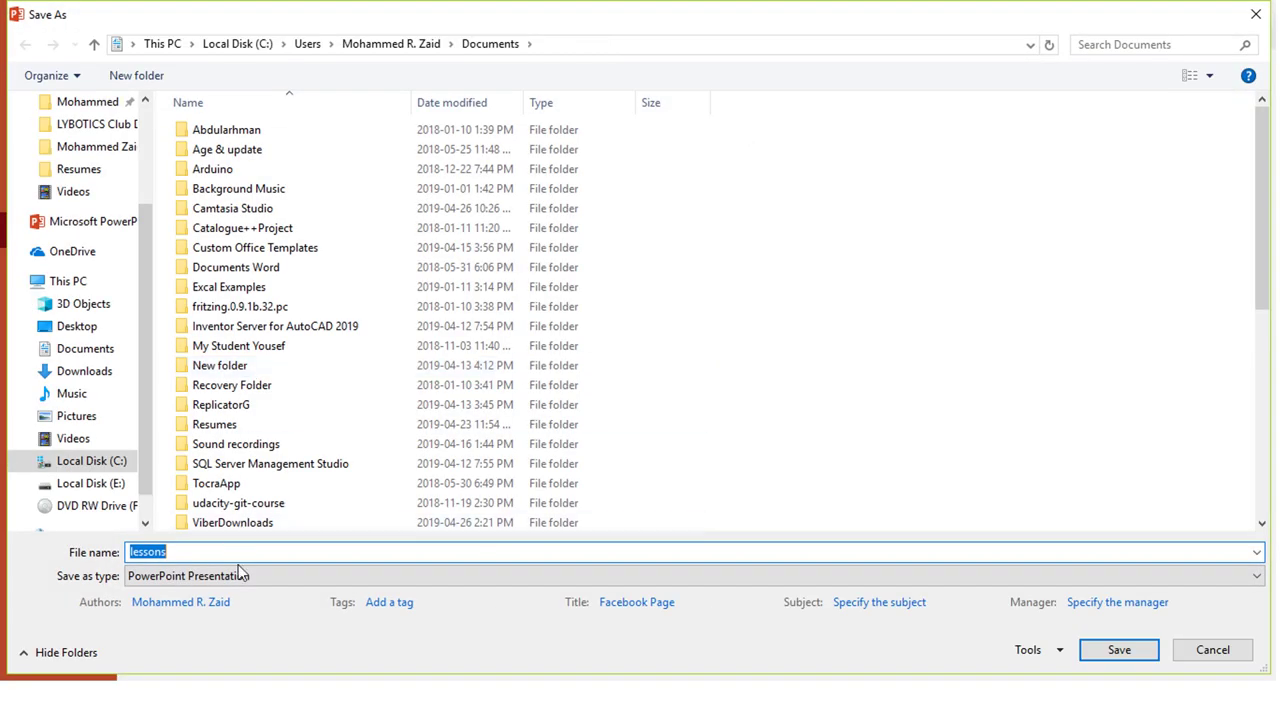
pyautogui.click(242, 553)
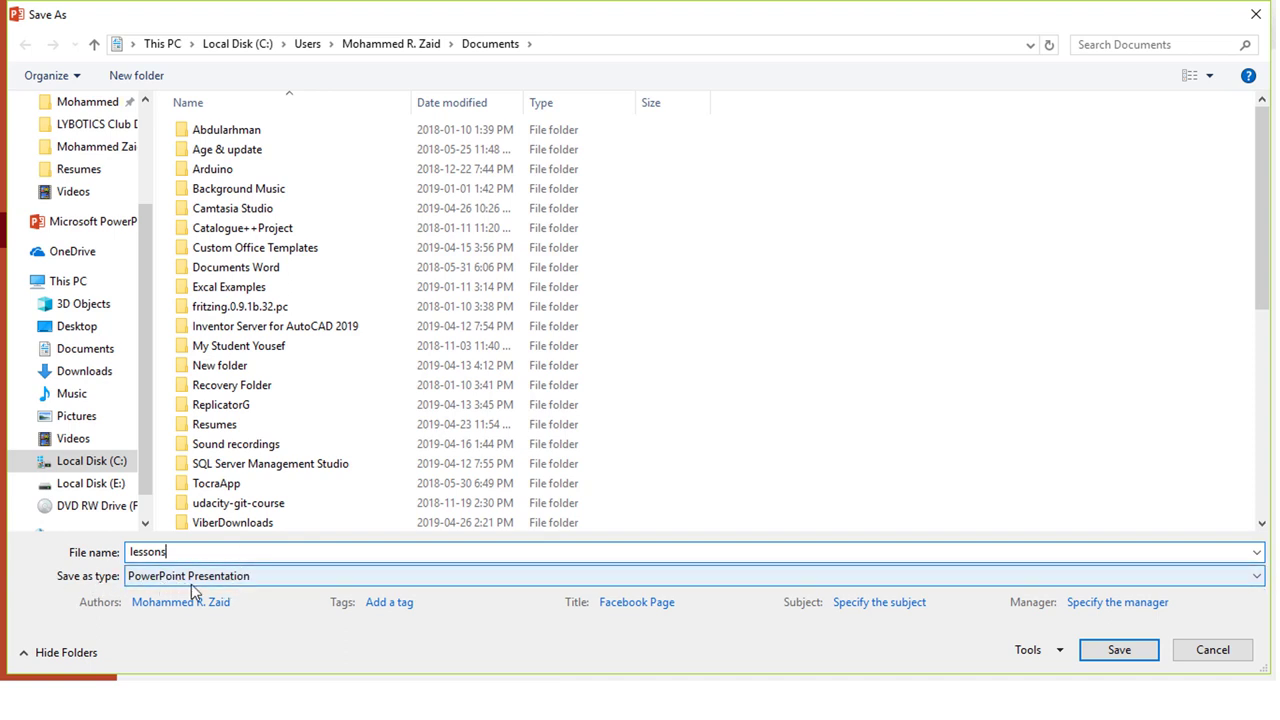
pyautogui.click(246, 580)
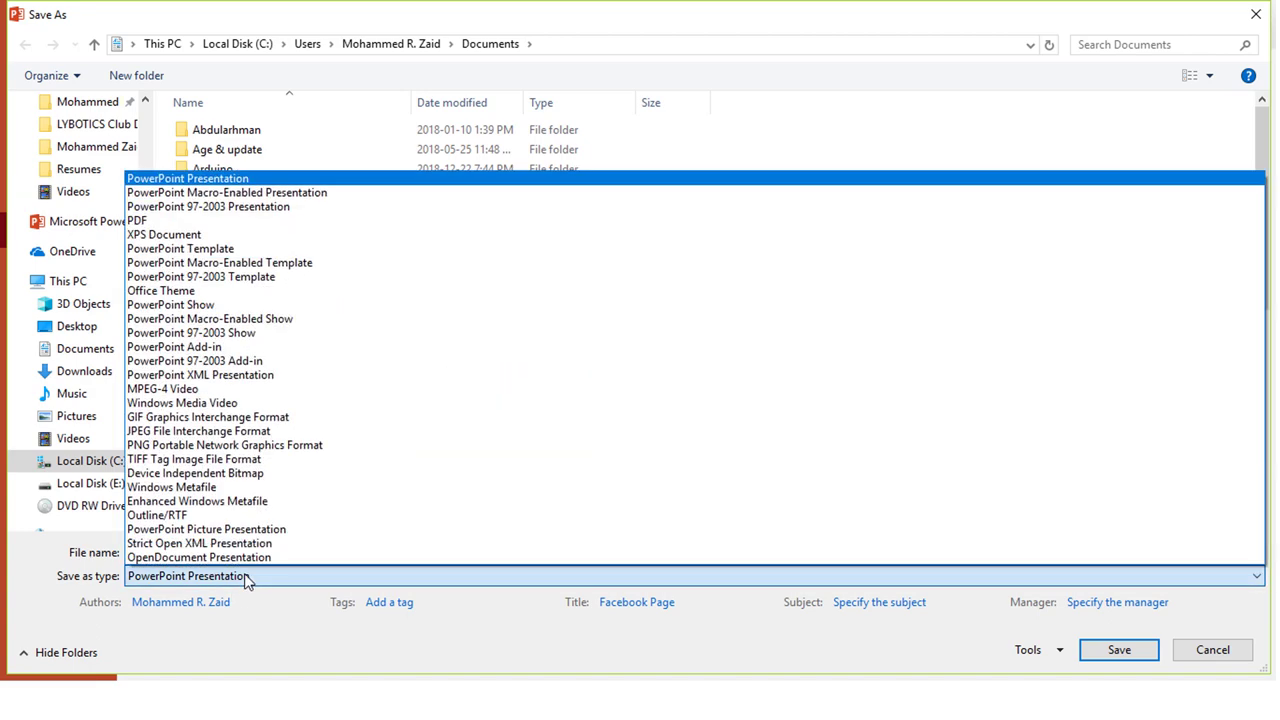
pyautogui.click(247, 309)
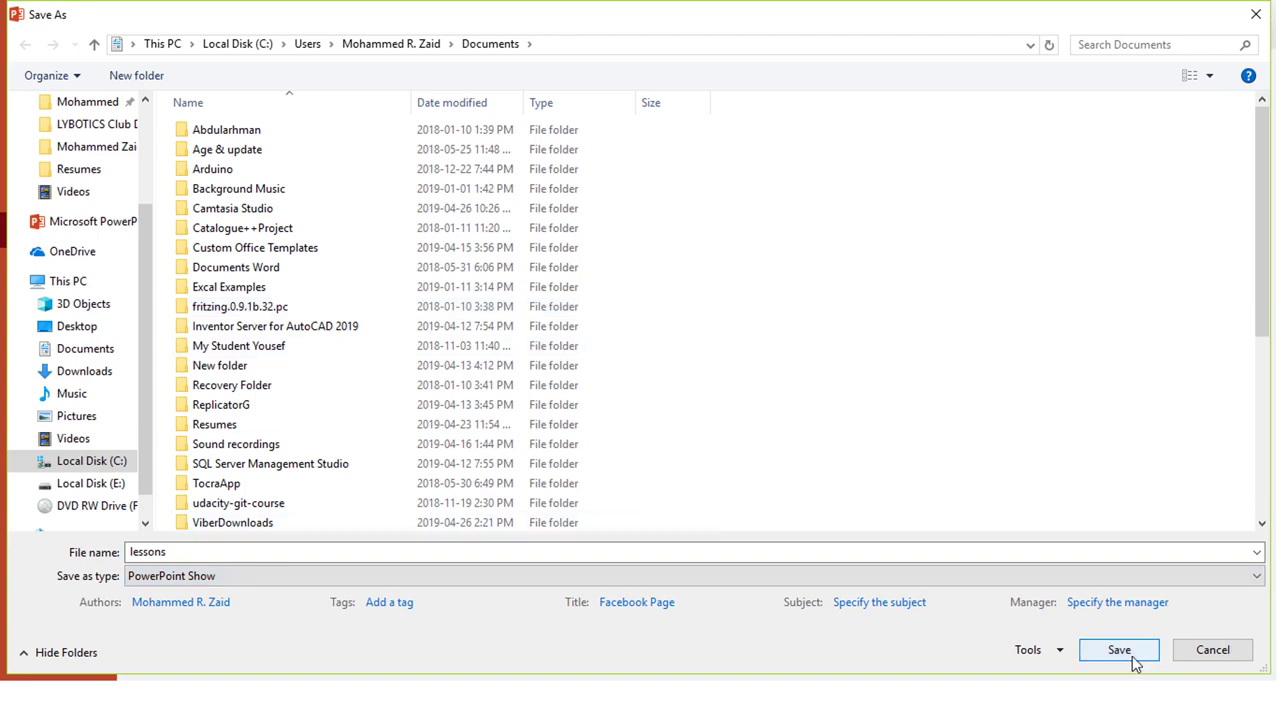
pyautogui.click(1195, 652)
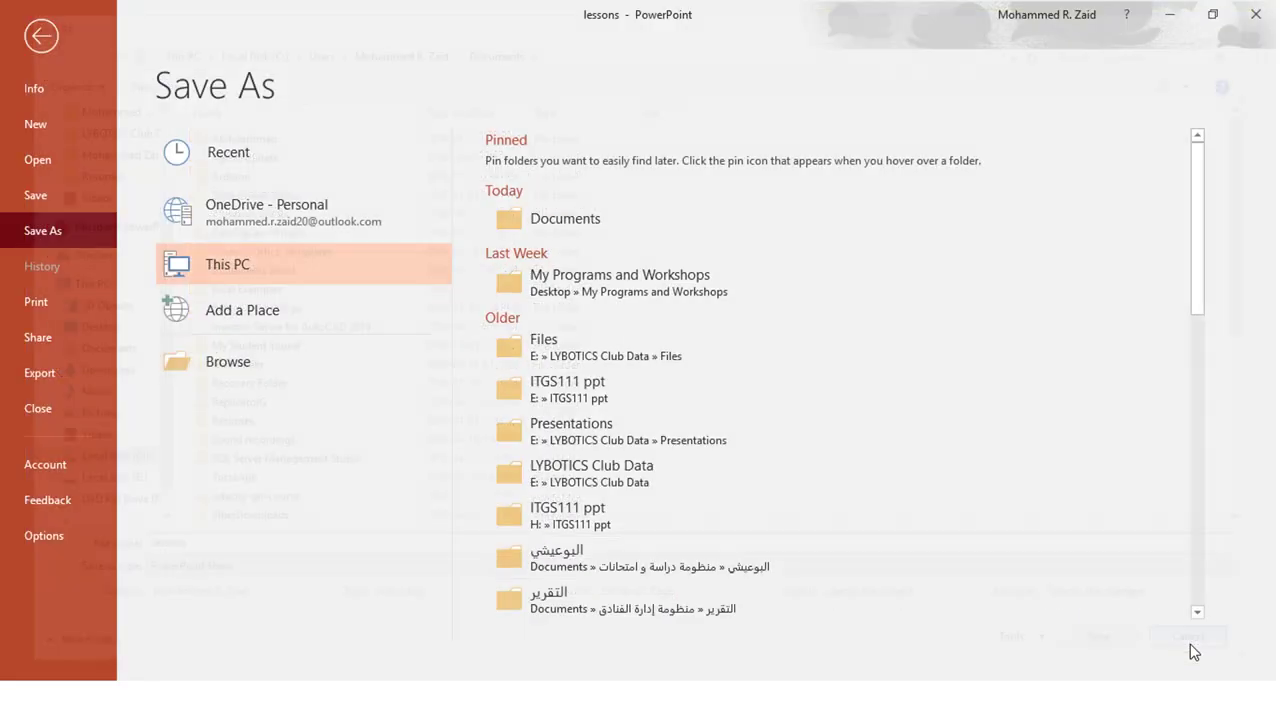
pyautogui.click(42, 36)
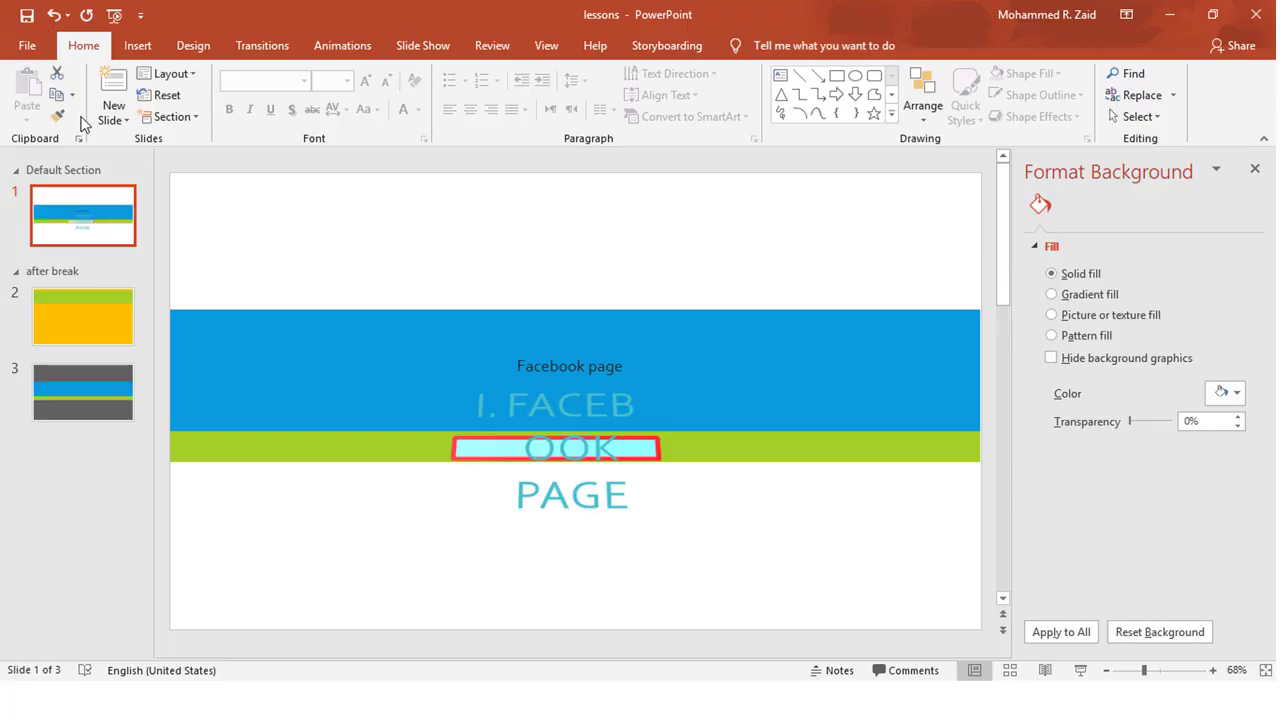
# Run the deck as a full-screen slideshow, then end it, landing on slide 3
pyautogui.click(1080, 672)
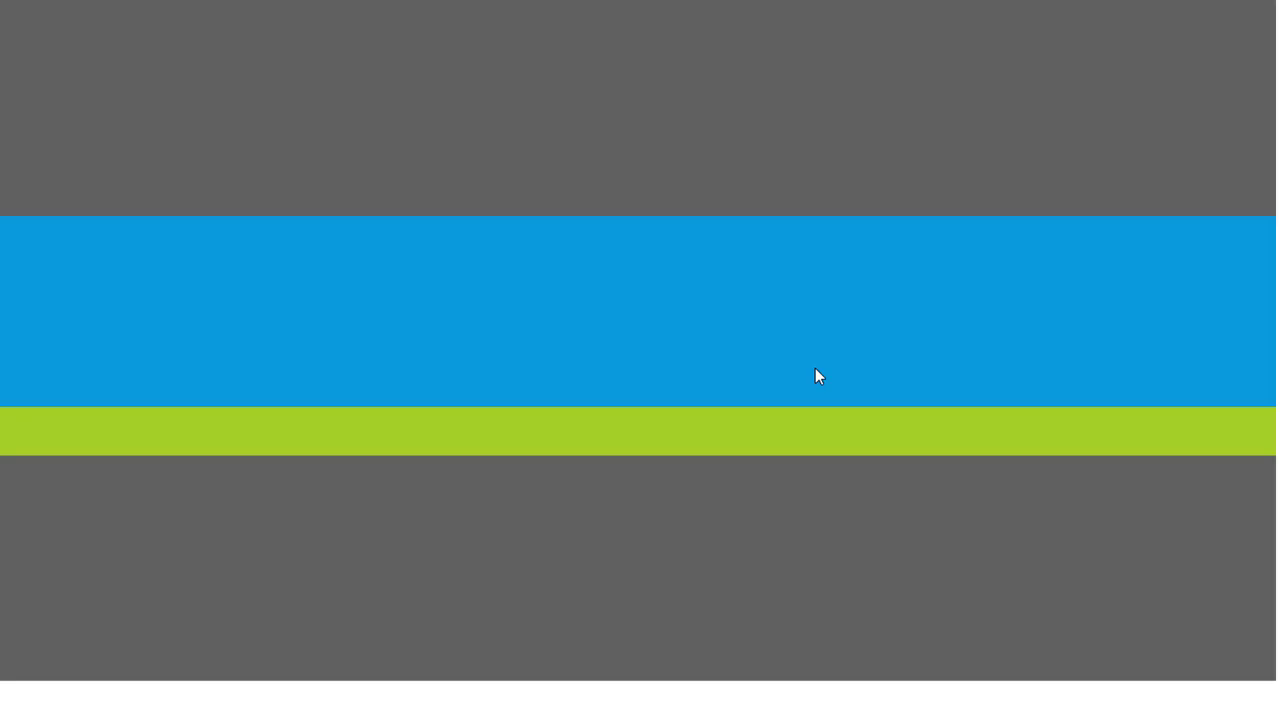
pyautogui.rightClick(634, 243)
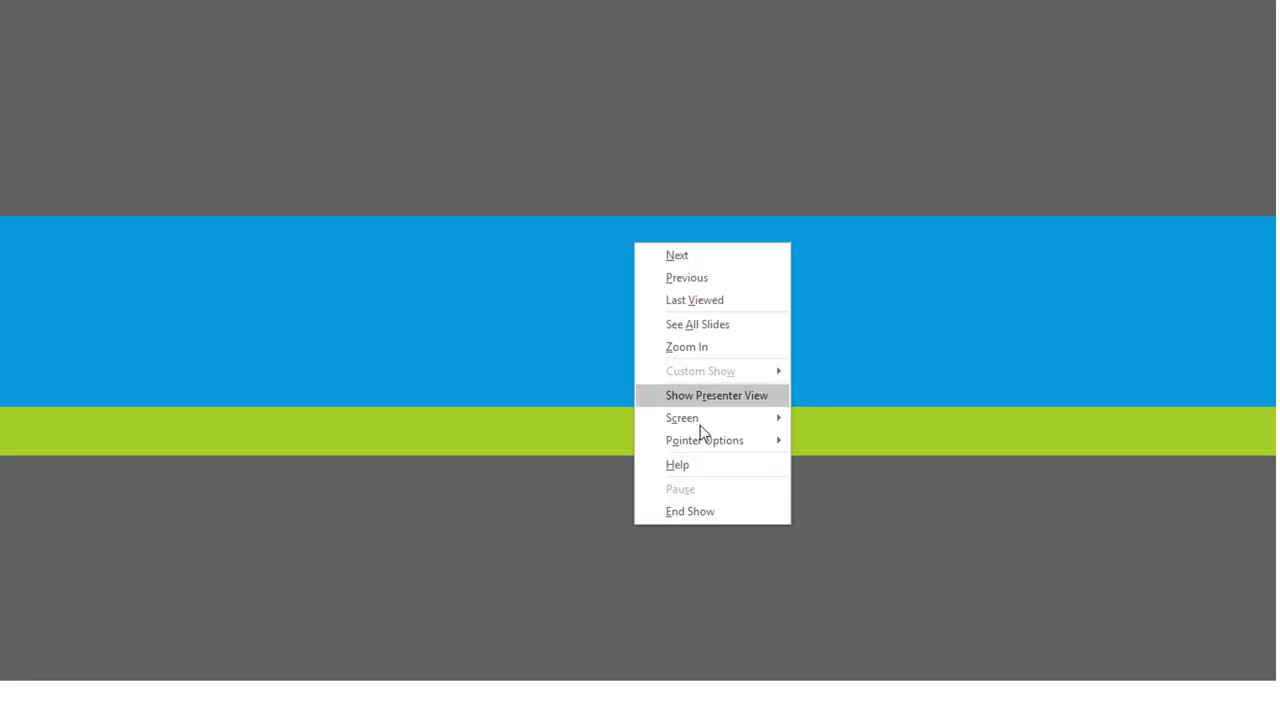
pyautogui.click(717, 510)
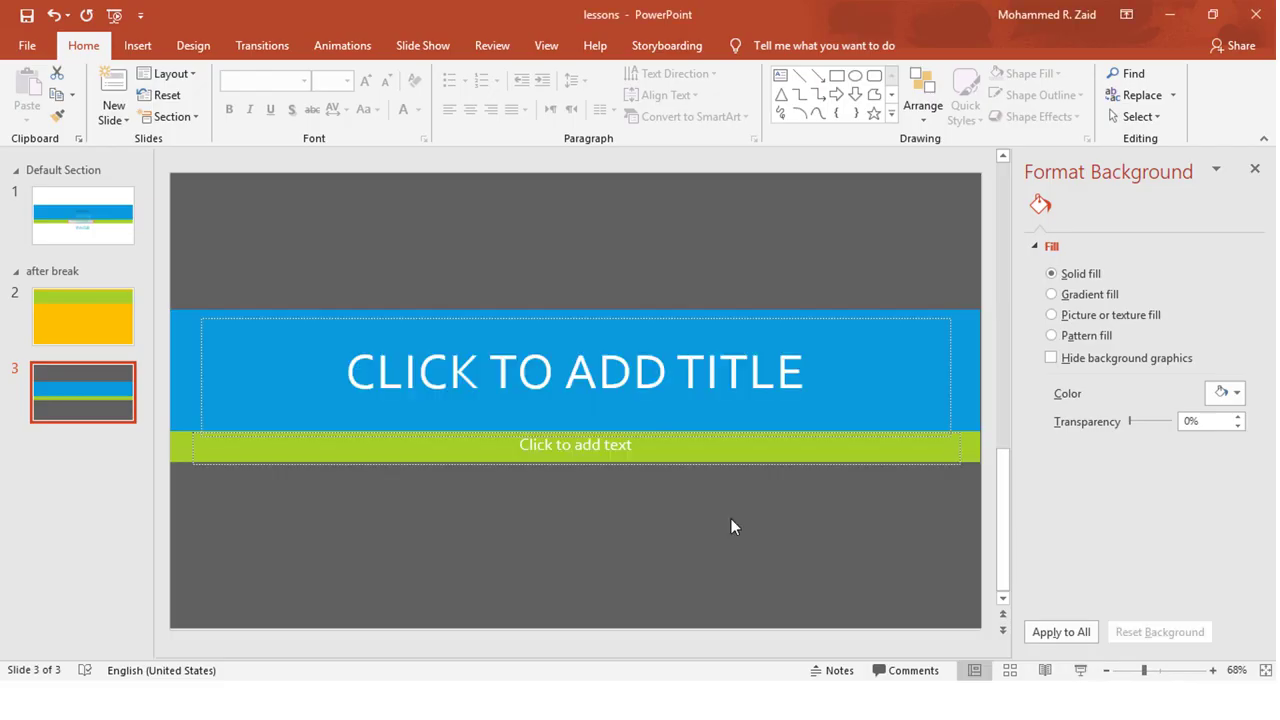